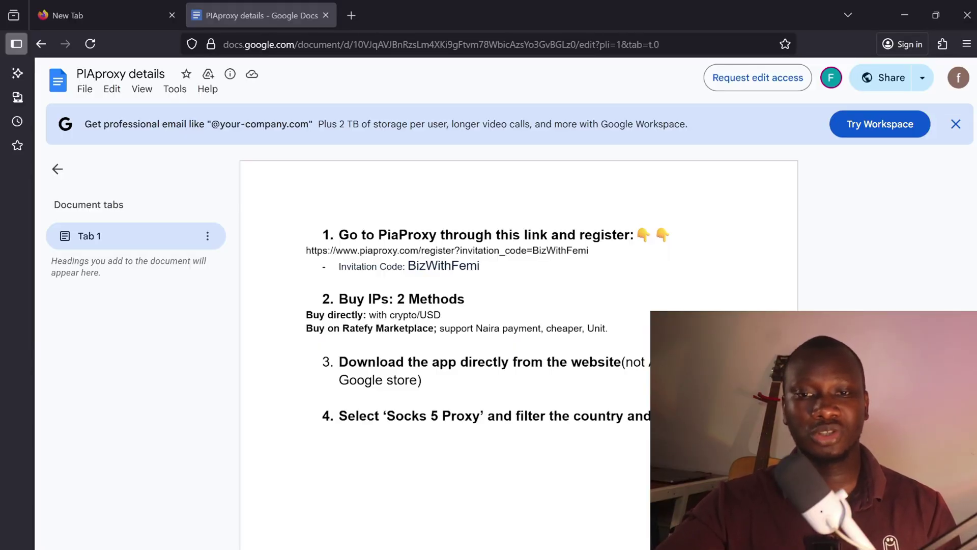
# - Select the full PiaProxy registration link in step 1 of the PIAproxy details document
pyautogui.moveTo(589, 251); pyautogui.dragTo(306, 250)
pyautogui.hotkey('ctrl', 'c')
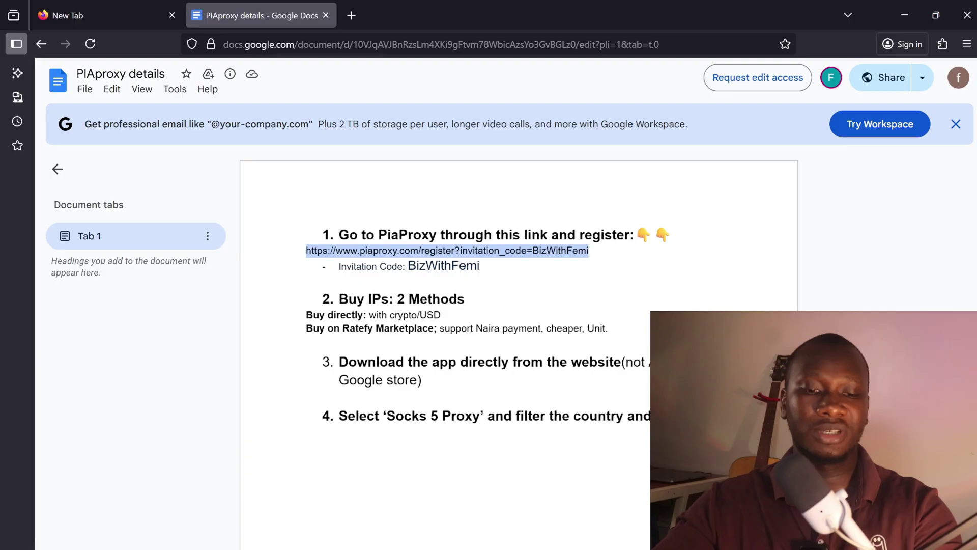
# - Load the pasted PiaProxy registration link in the new tab
pyautogui.click(111, 23)
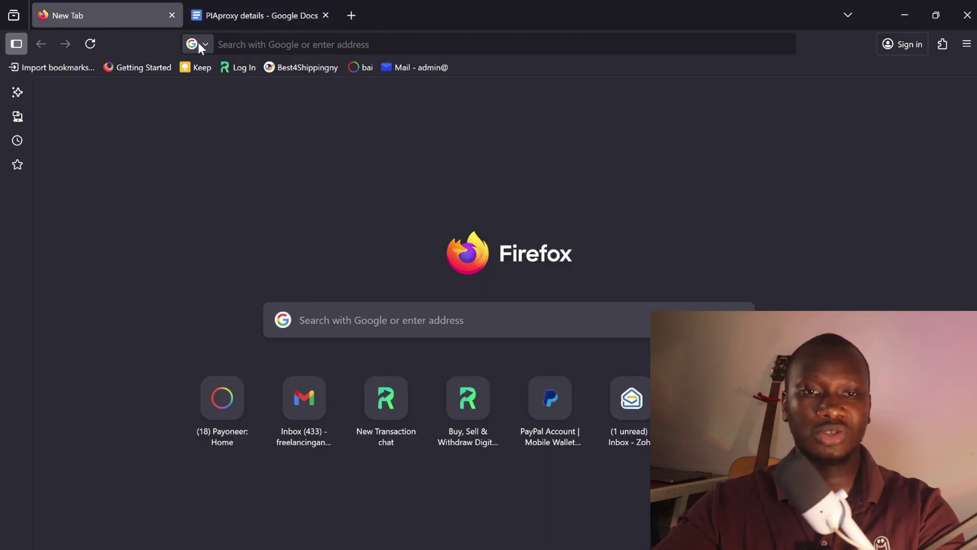
pyautogui.click(218, 44)
pyautogui.hotkey('ctrl', 'v')
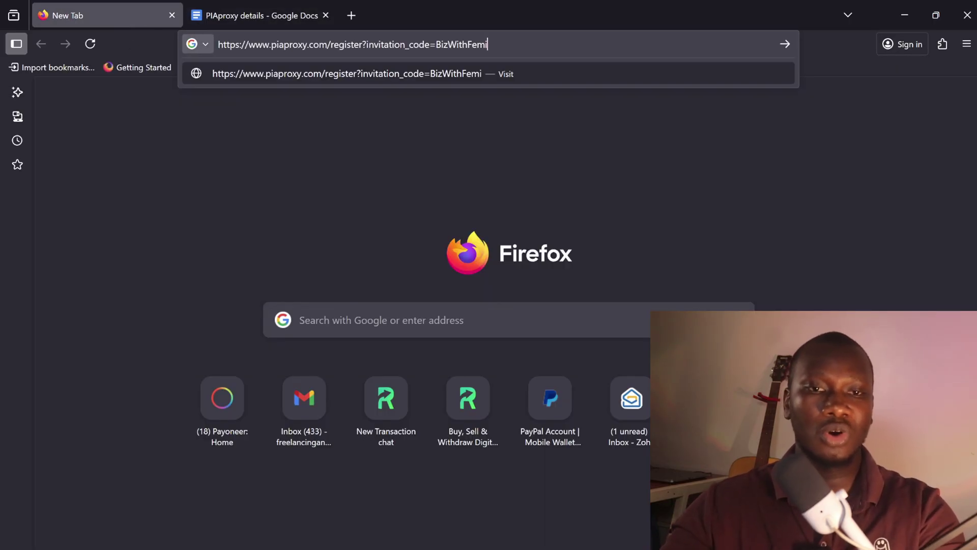
pyautogui.press('Return')
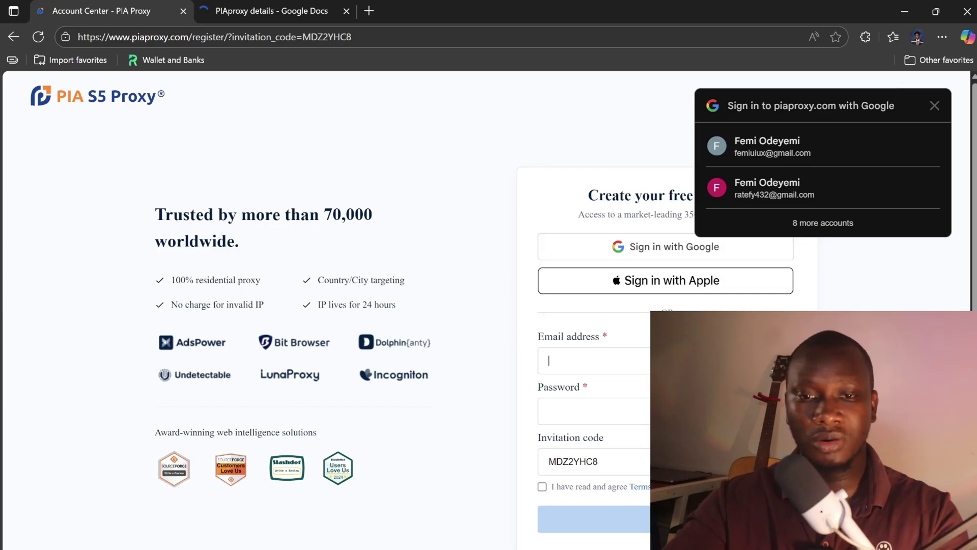
# - Sign in, go to the Socks5 proxy page showing 0 IPs, and choose Recharge
pyautogui.click(591, 356)
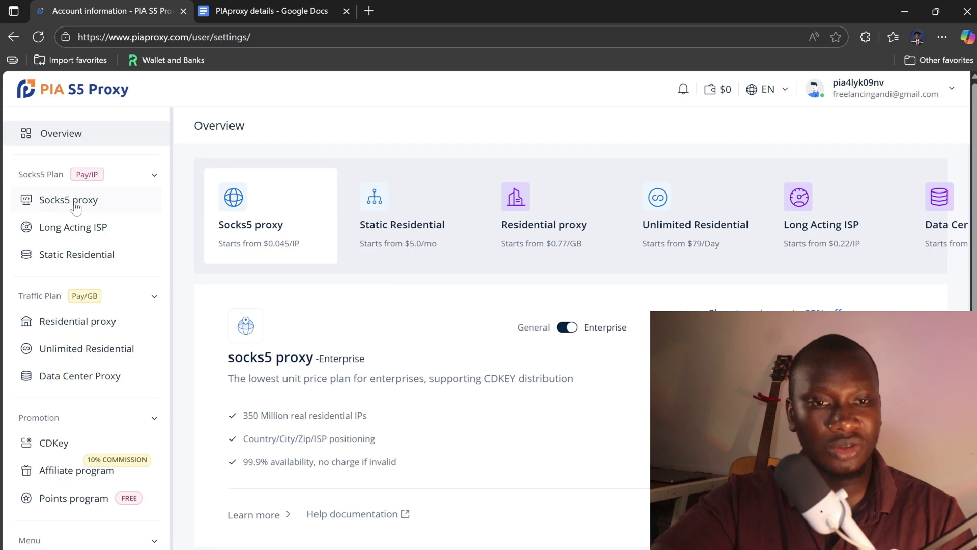
pyautogui.click(80, 204)
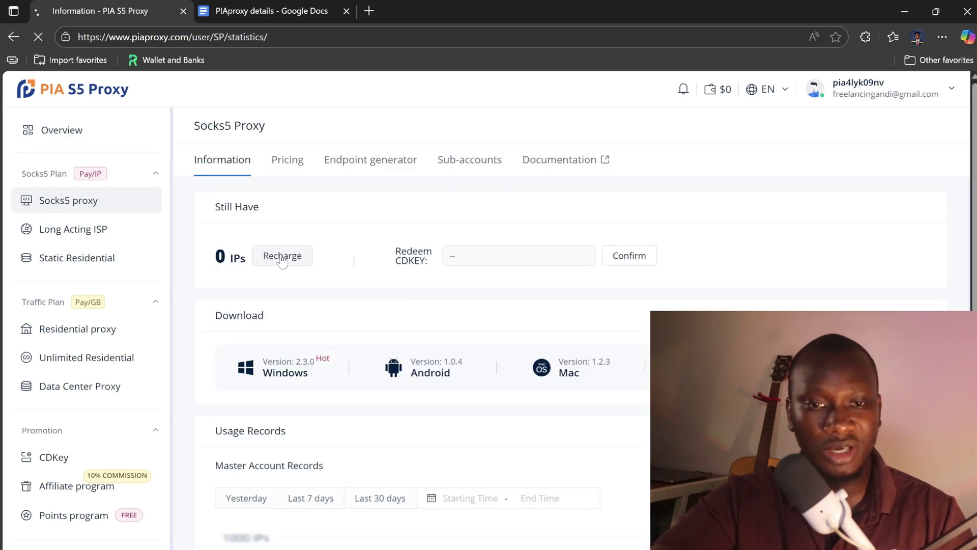
pyautogui.click(282, 257)
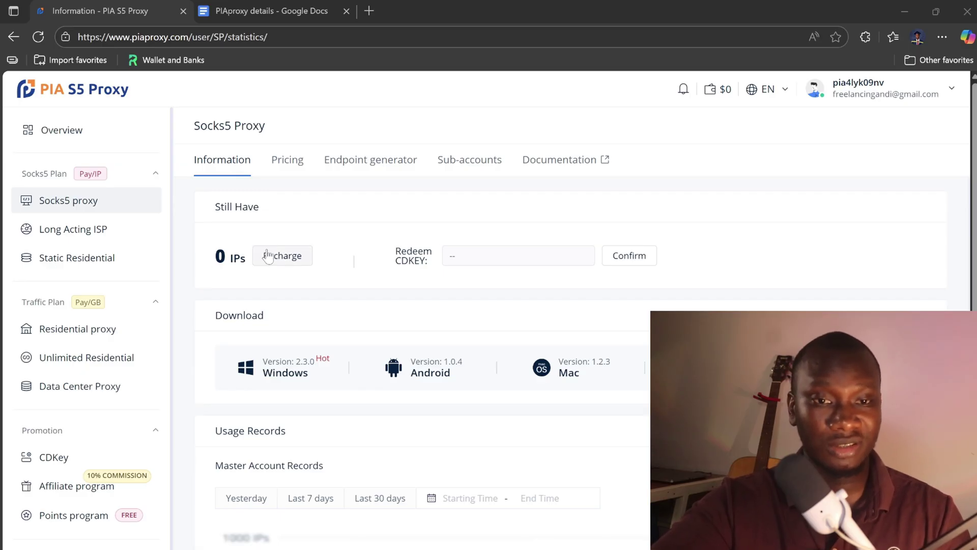
# - Load the Ratefy dashboard at market.ratefy.co in a new tab
pyautogui.click(201, 11)
pyautogui.click(369, 11)
pyautogui.write('market.ratefy.co/auth/login')
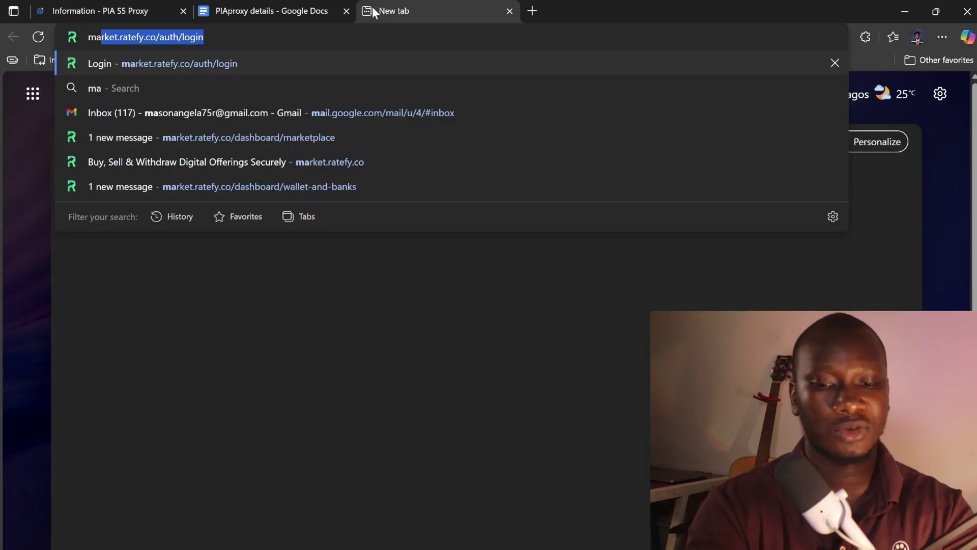
pyautogui.press('End')
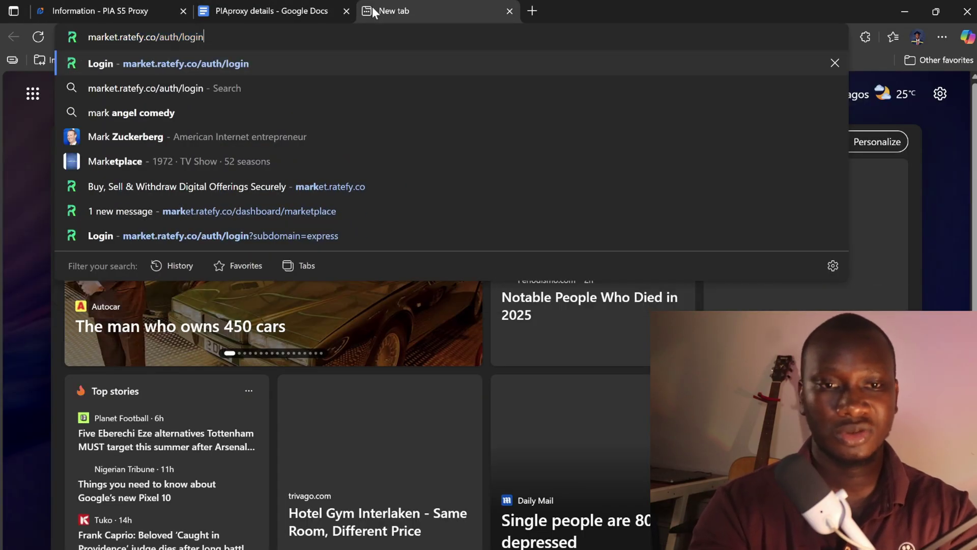
pyautogui.press('BackSpace')
pyautogui.press('Return')
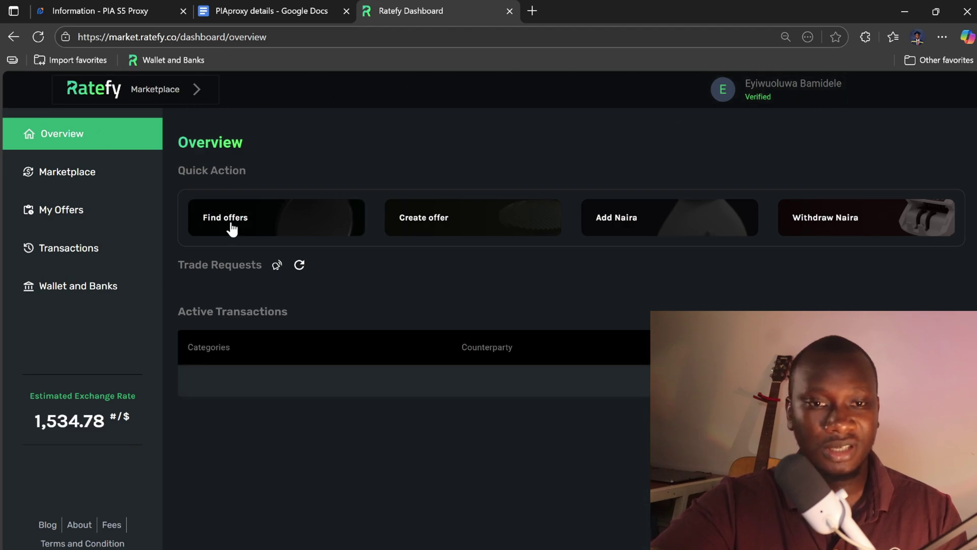
# - Find BUY offers for Pia Proxy, Socks5 proxy - CDKey, and dismiss the chat bubble
pyautogui.click(263, 210)
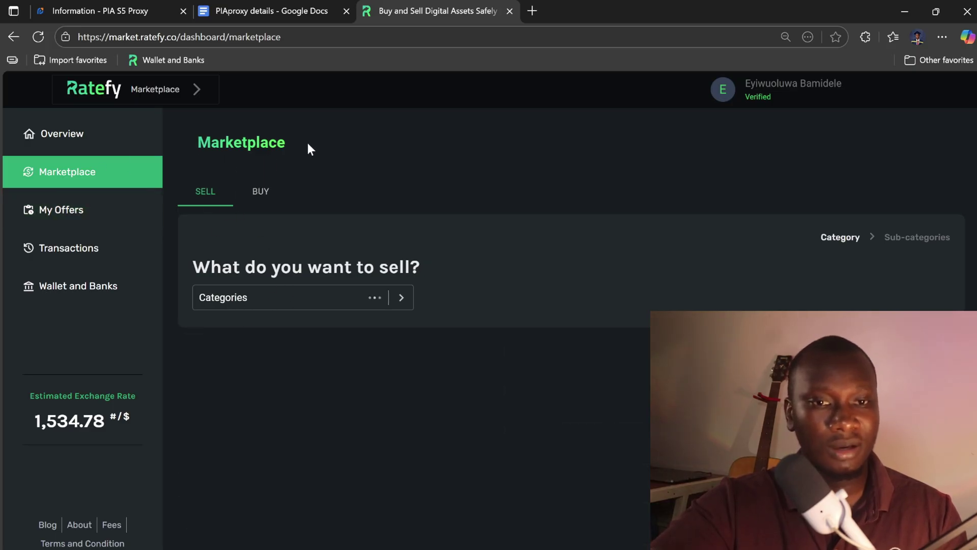
pyautogui.click(261, 192)
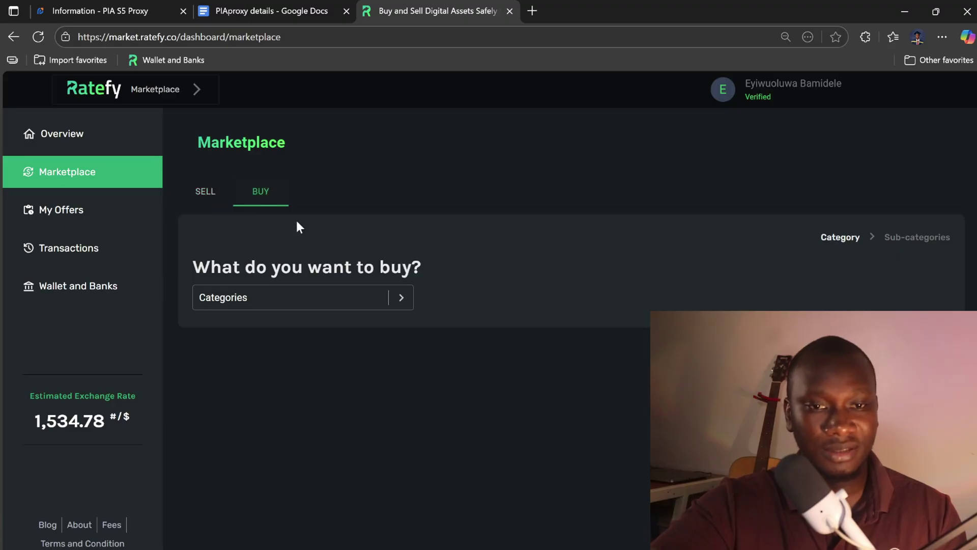
pyautogui.click(279, 297)
pyautogui.scroll(-5, 249, 359)
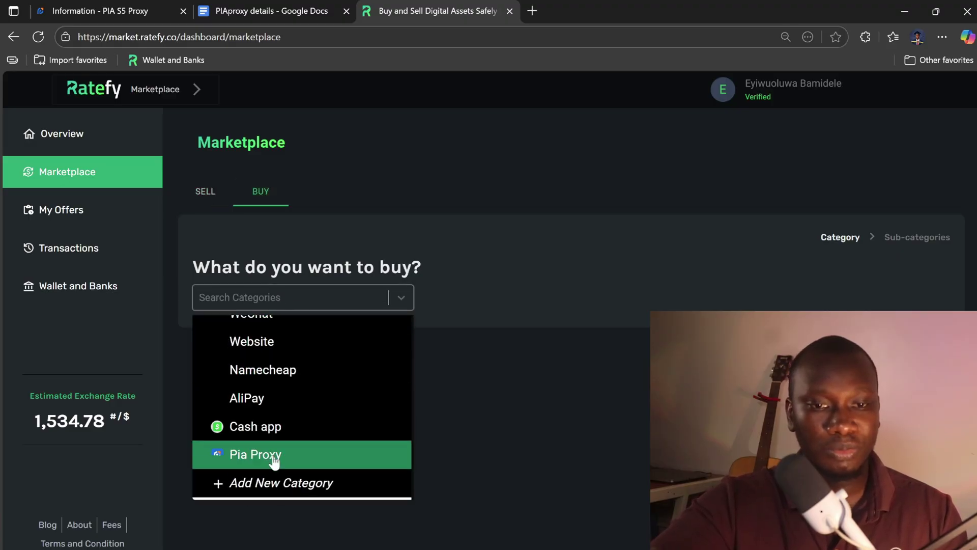
pyautogui.click(298, 458)
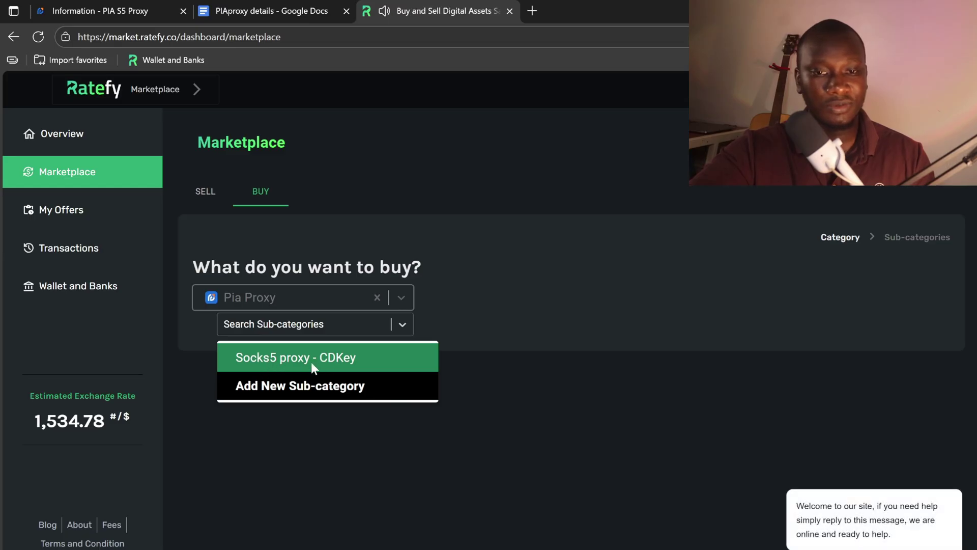
pyautogui.click(365, 359)
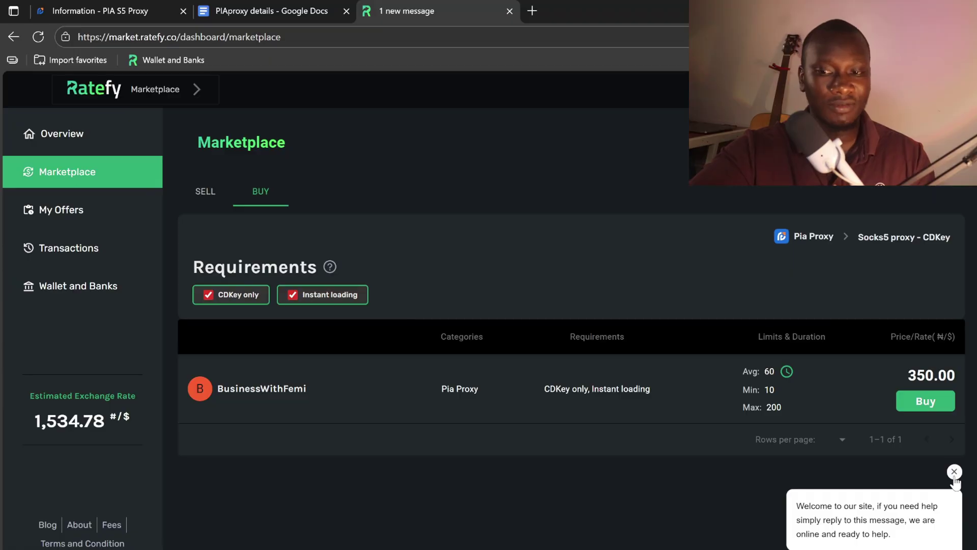
pyautogui.click(954, 472)
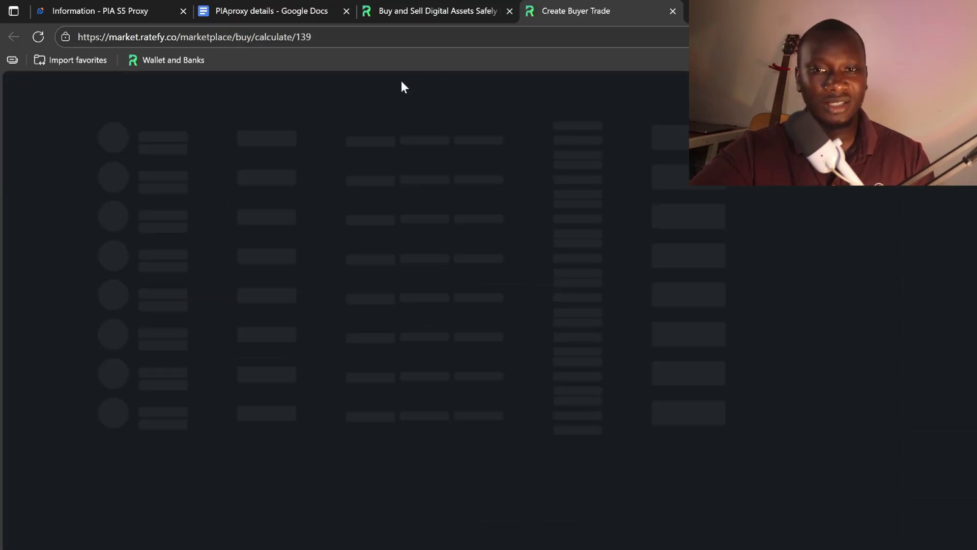
# - Settle on a buy quantity of 50 dollars (₦17,500), then check the Wallet and Banks balance
pyautogui.click(460, 238)
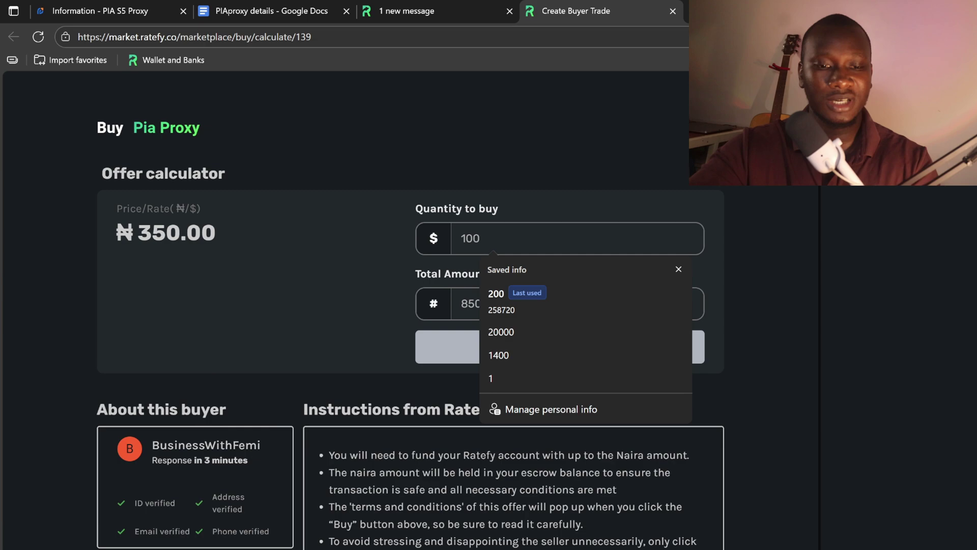
pyautogui.write('50')
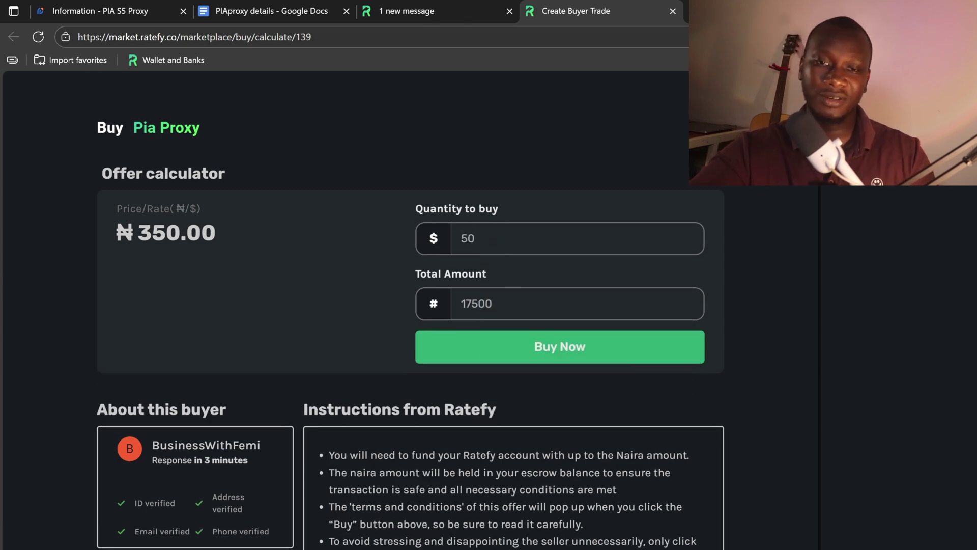
pyautogui.moveTo(476, 239); pyautogui.dragTo(441, 233)
pyautogui.write('2')
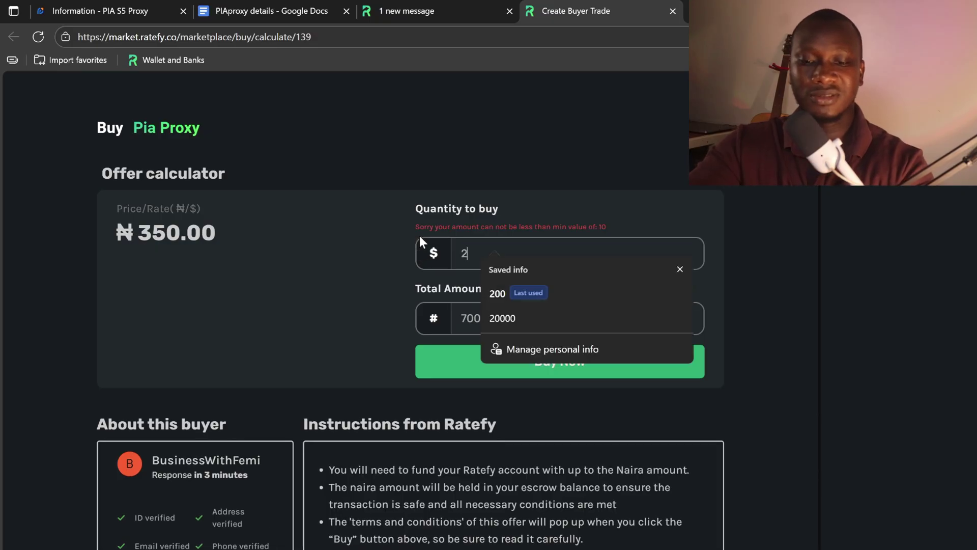
pyautogui.write('0')
pyautogui.press('BackSpace')
pyautogui.press('BackSpace')
pyautogui.press('Escape')
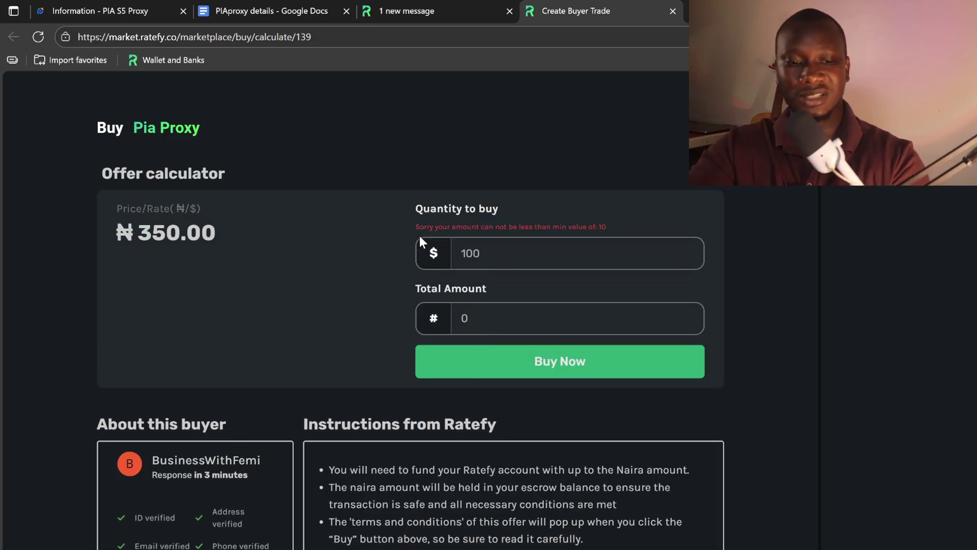
pyautogui.write('10')
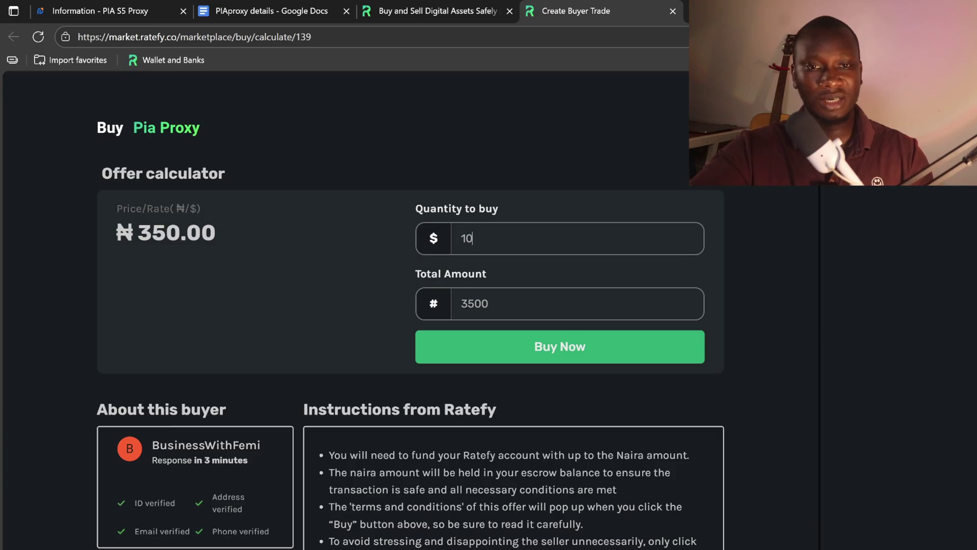
pyautogui.press('BackSpace')
pyautogui.press('BackSpace')
pyautogui.write('5')
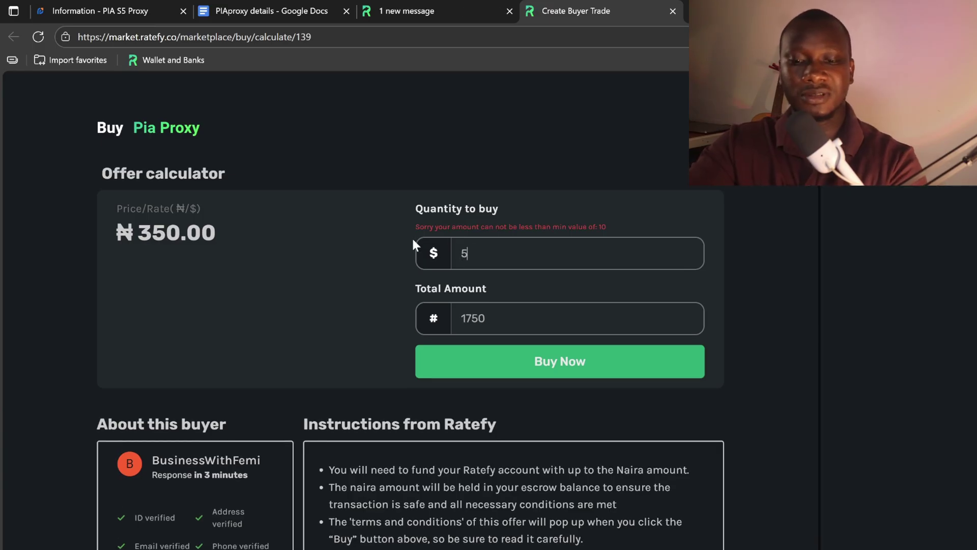
pyautogui.write('0')
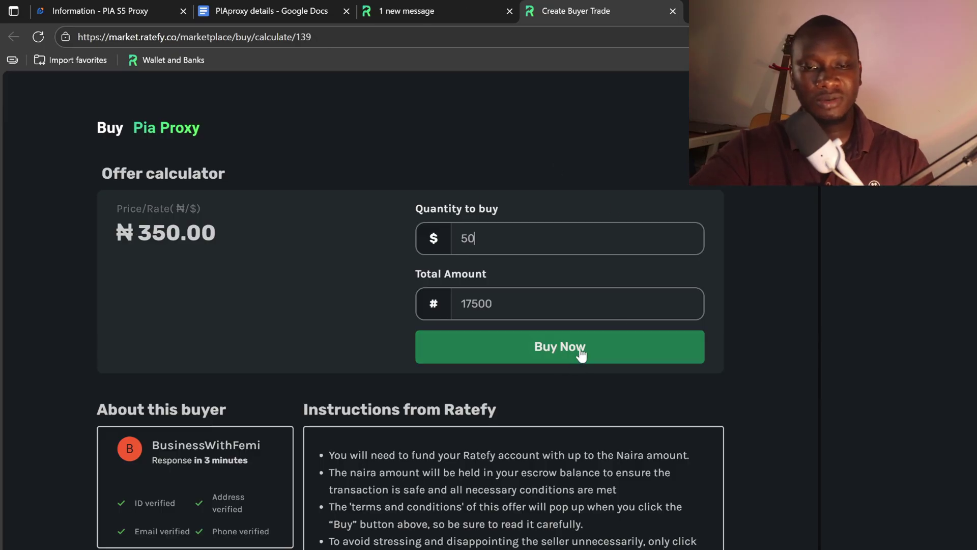
pyautogui.click(580, 351)
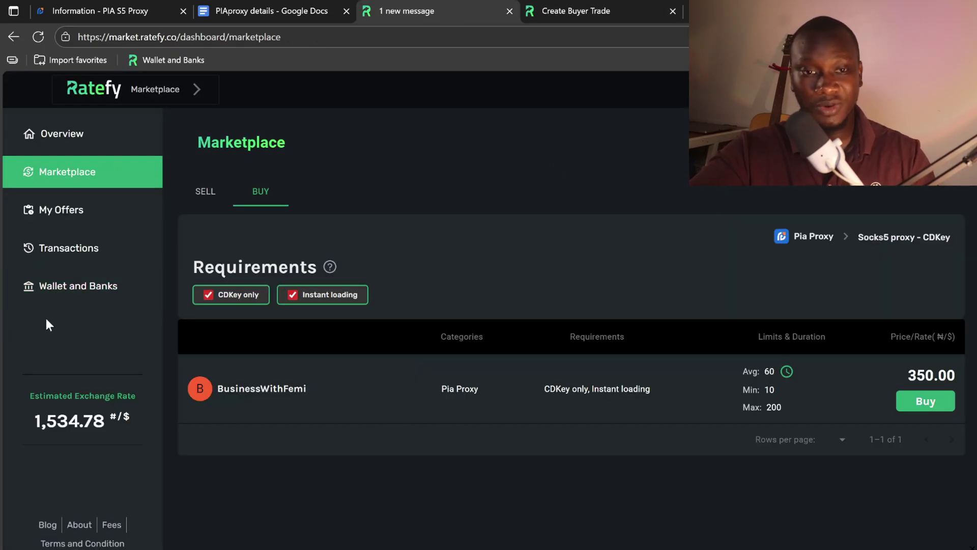
pyautogui.click(80, 290)
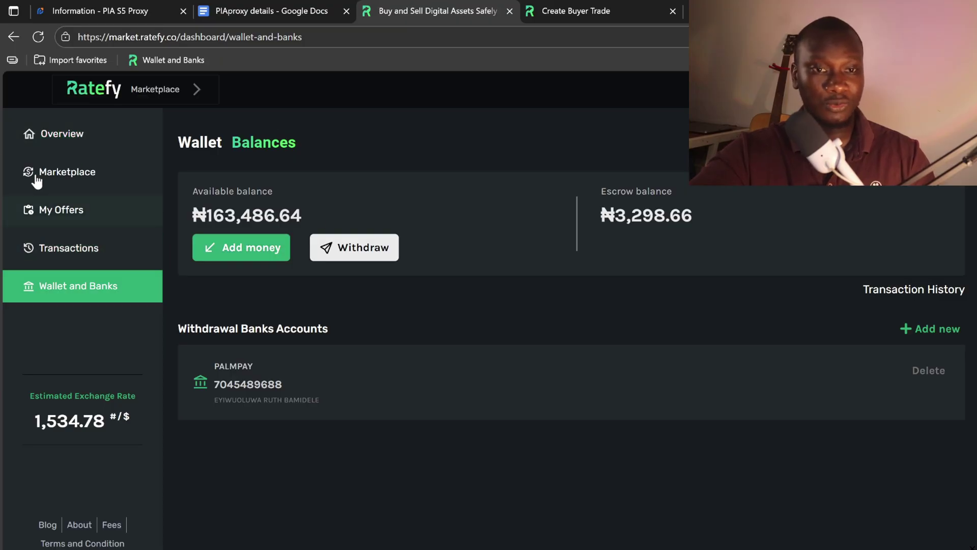
# - Buy $50 of Pia Proxy and agree to the seller's terms
pyautogui.click(566, 11)
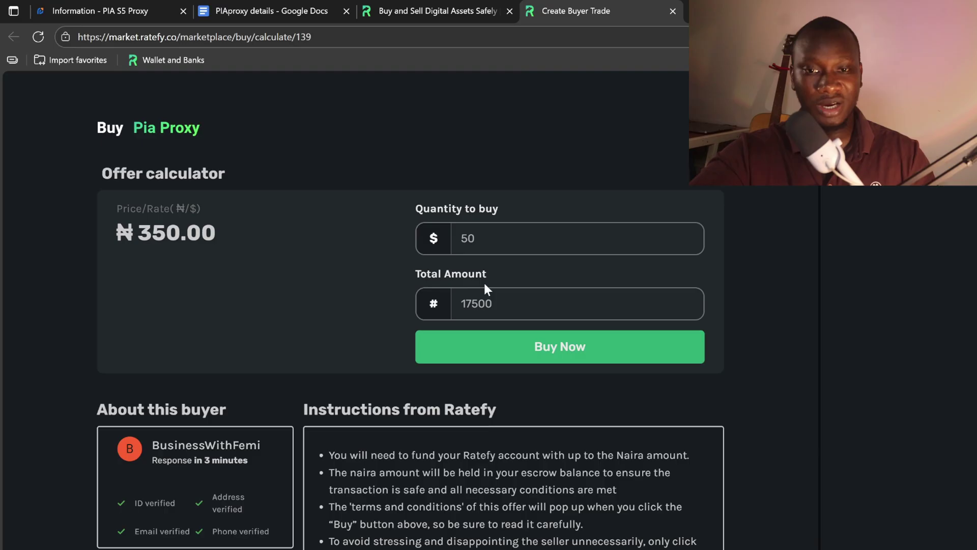
pyautogui.click(559, 350)
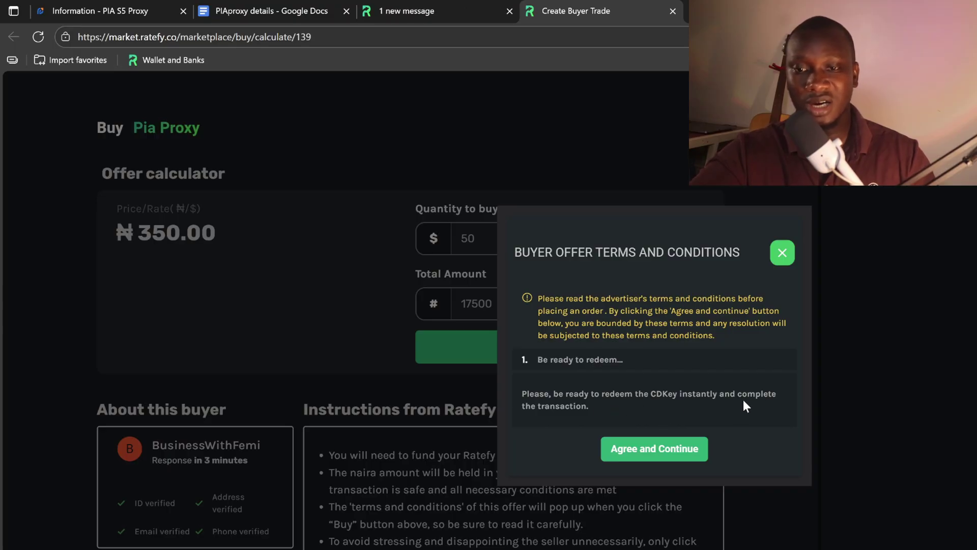
pyautogui.click(648, 457)
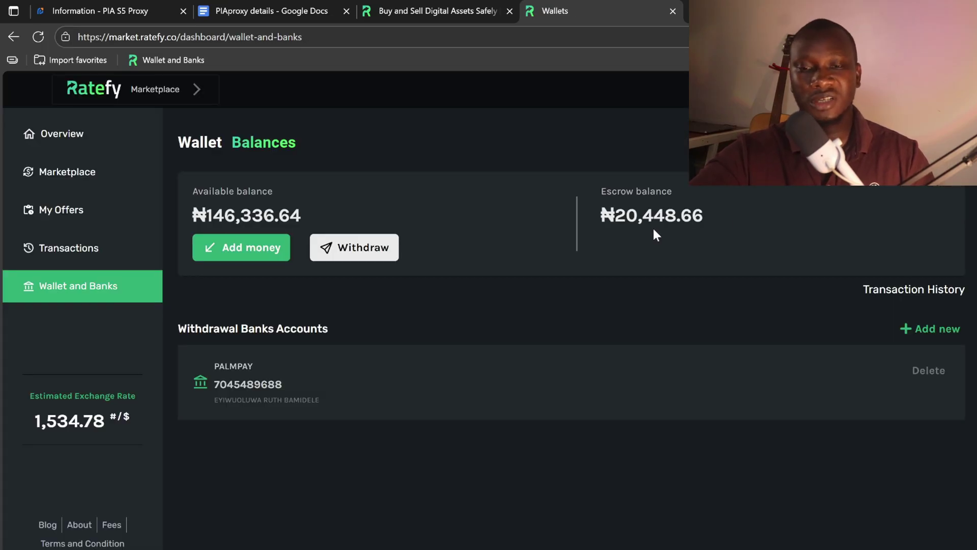
# - Refresh Trade Requests on the Overview and open details of the pending Pia Proxy request
pyautogui.click(145, 143)
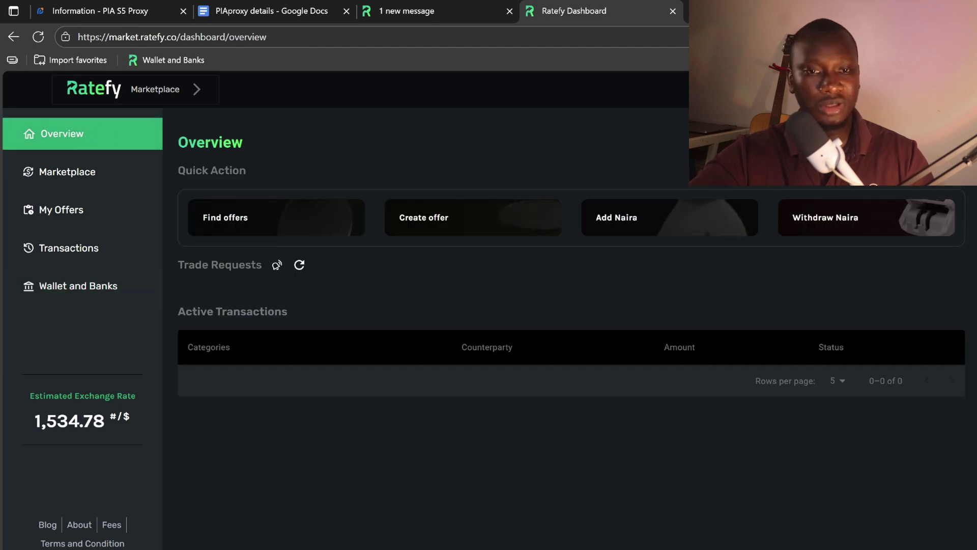
pyautogui.click(300, 266)
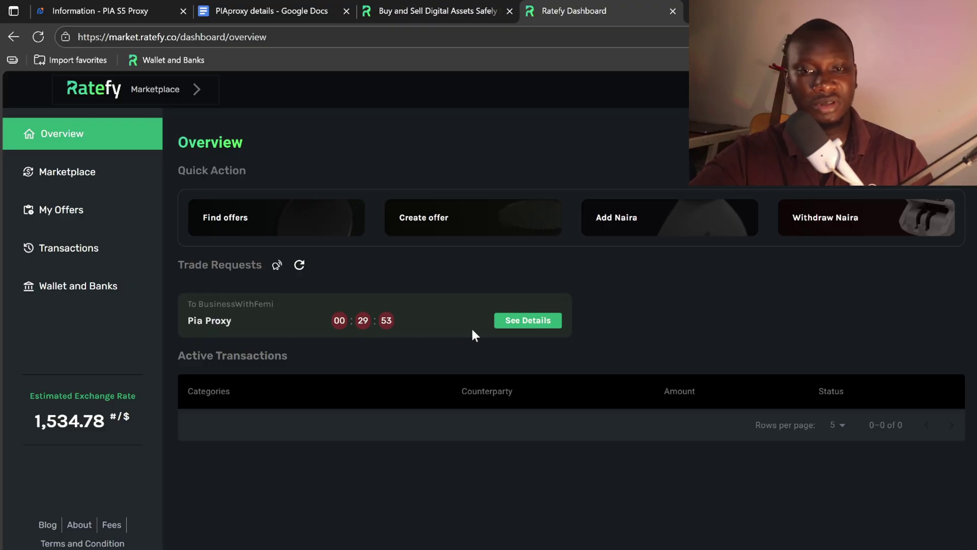
pyautogui.click(537, 333)
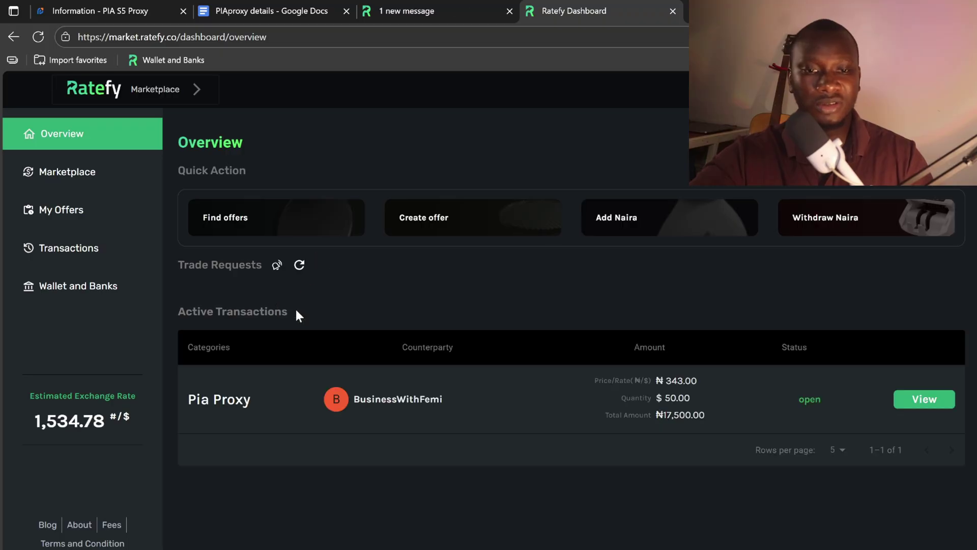
# - Open the Pia Proxy transaction chat and copy the CDKey the seller sent
pyautogui.click(924, 400)
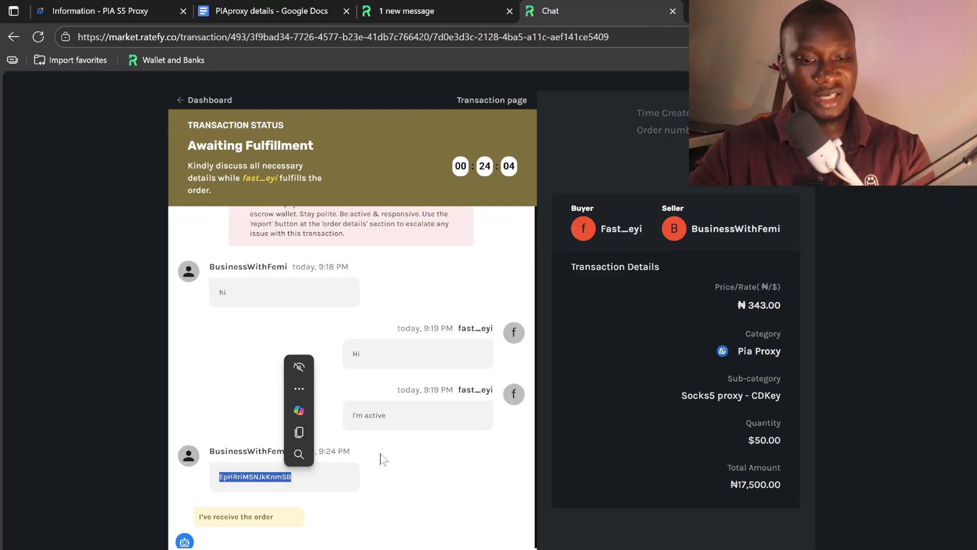
pyautogui.hotkey('ctrl', 'c')
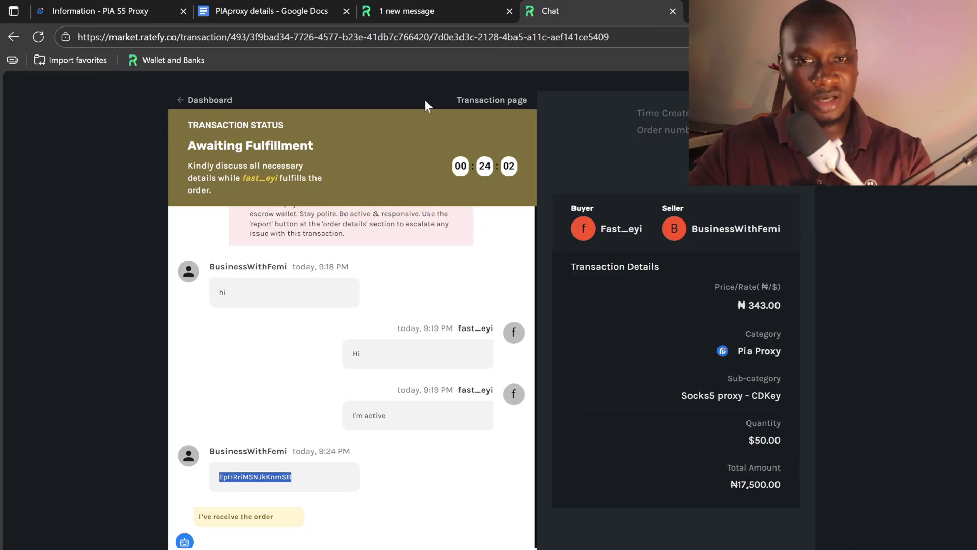
# - Redeem the copied CDKey on PIA S5 Proxy, bringing the Socks5 balance to 50 IPs
pyautogui.click(262, 12)
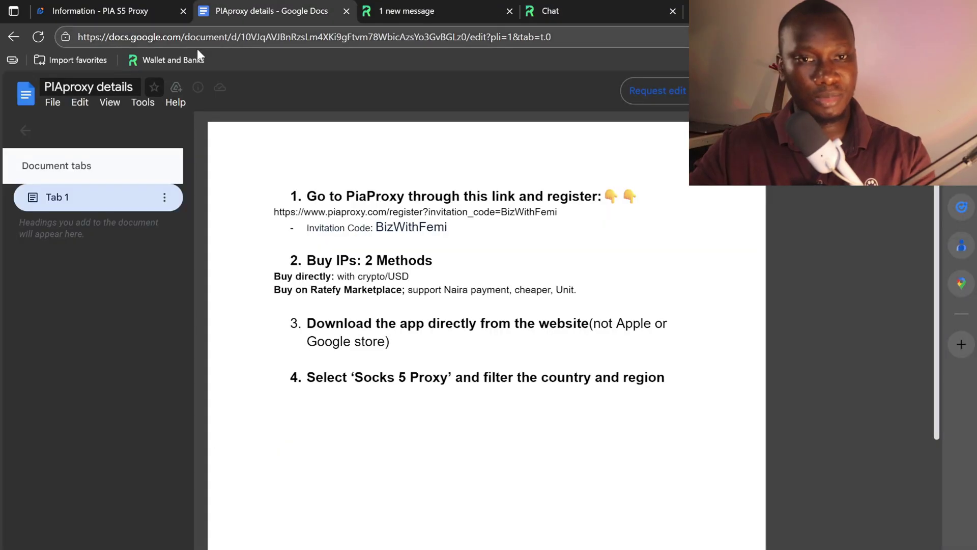
pyautogui.click(96, 11)
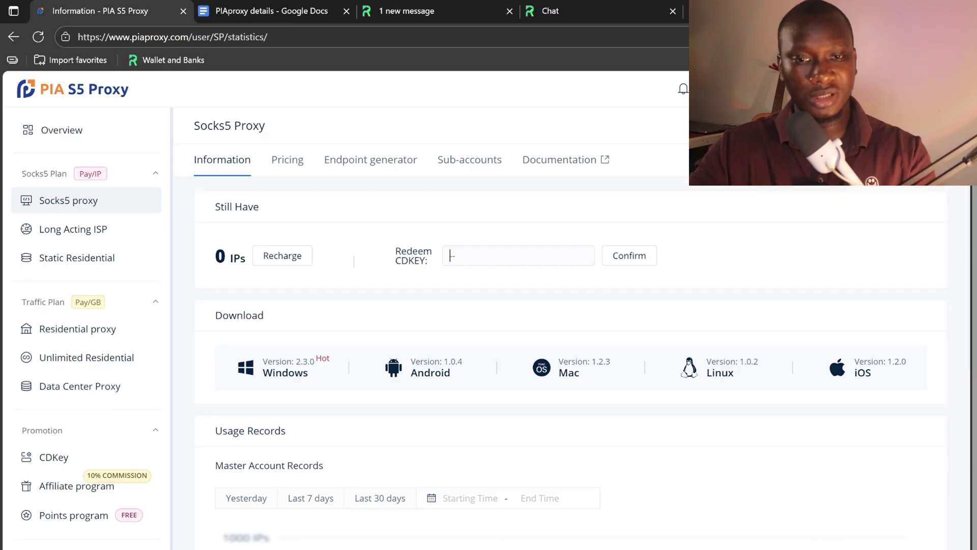
pyautogui.click(633, 263)
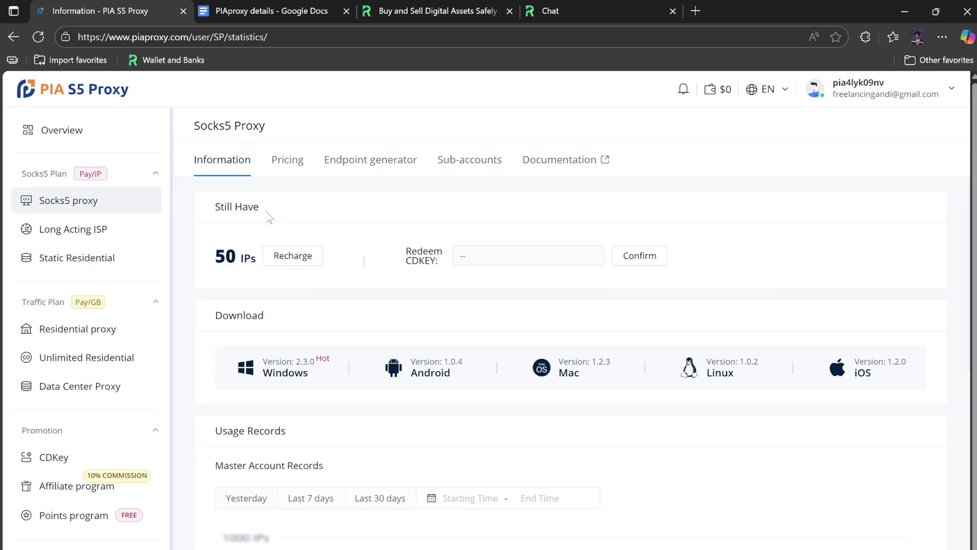
# - Confirm the order was received, request payment release, and copy the emailed verification code
pyautogui.click(412, 11)
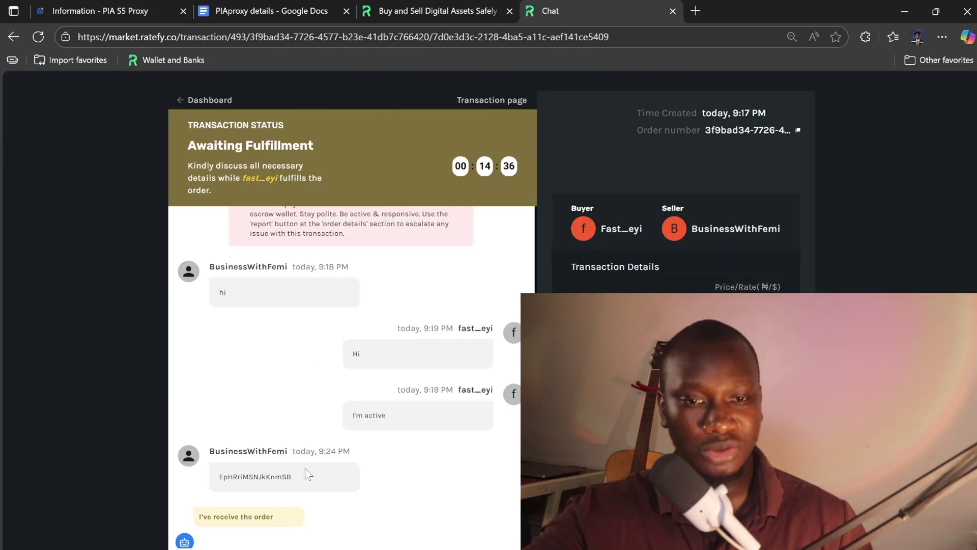
pyautogui.click(225, 517)
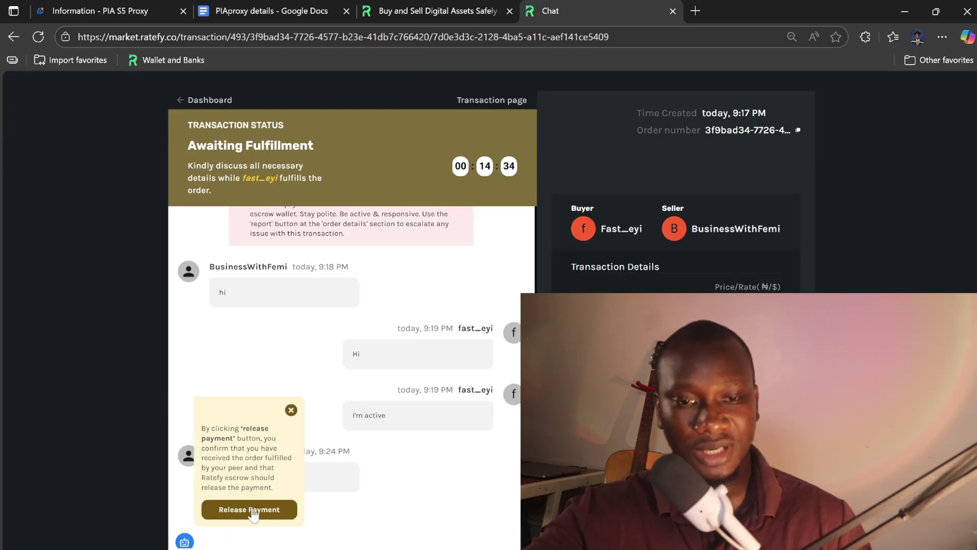
pyautogui.click(253, 510)
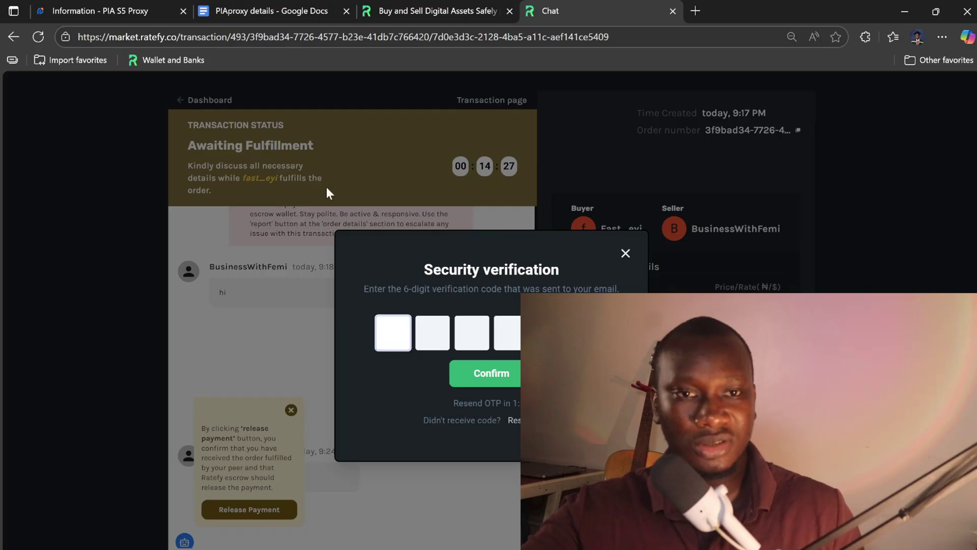
pyautogui.moveTo(318, 546)
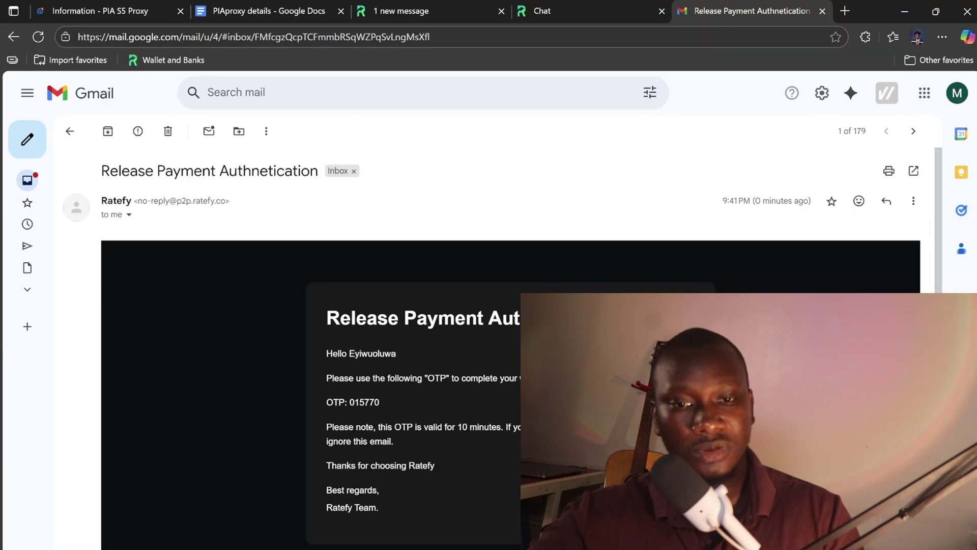
pyautogui.doubleClick(364, 412)
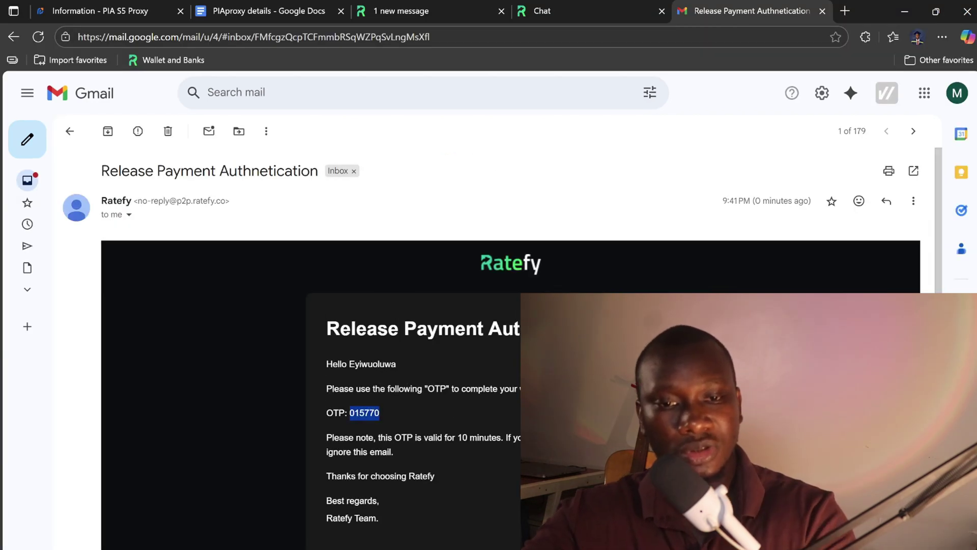
# - Enter the verification code to release payment, then check balances under Wallet and Banks
pyautogui.click(446, 11)
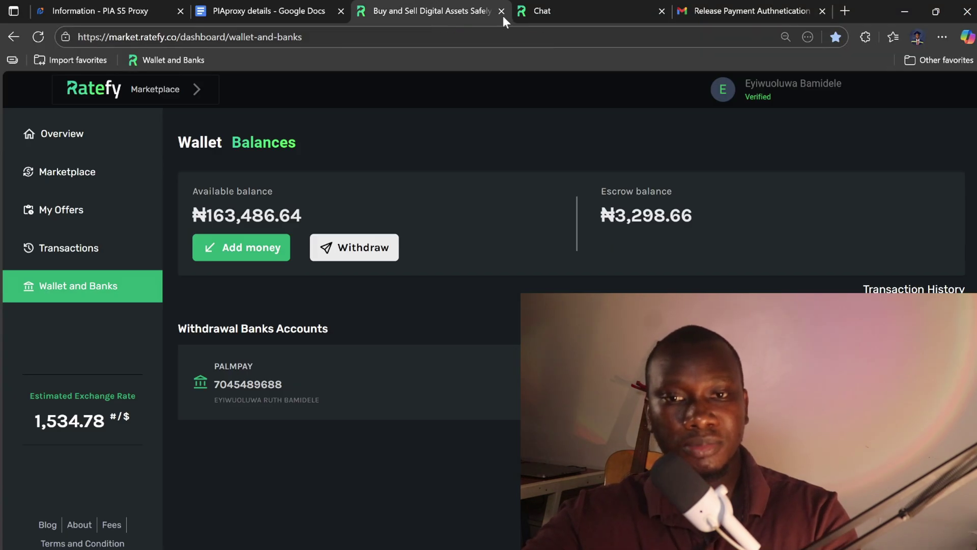
pyautogui.click(548, 23)
pyautogui.hotkey('ctrl', 'v')
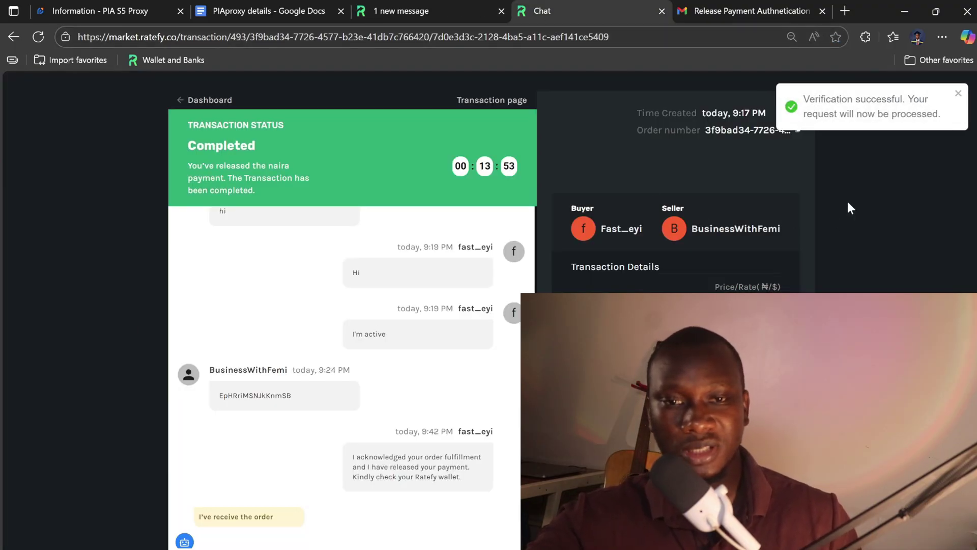
pyautogui.click(203, 99)
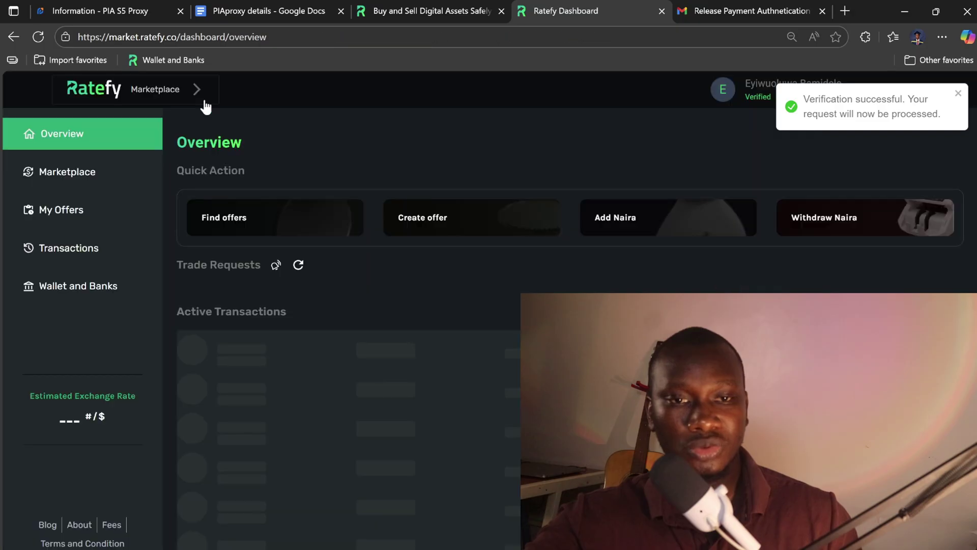
pyautogui.click(103, 285)
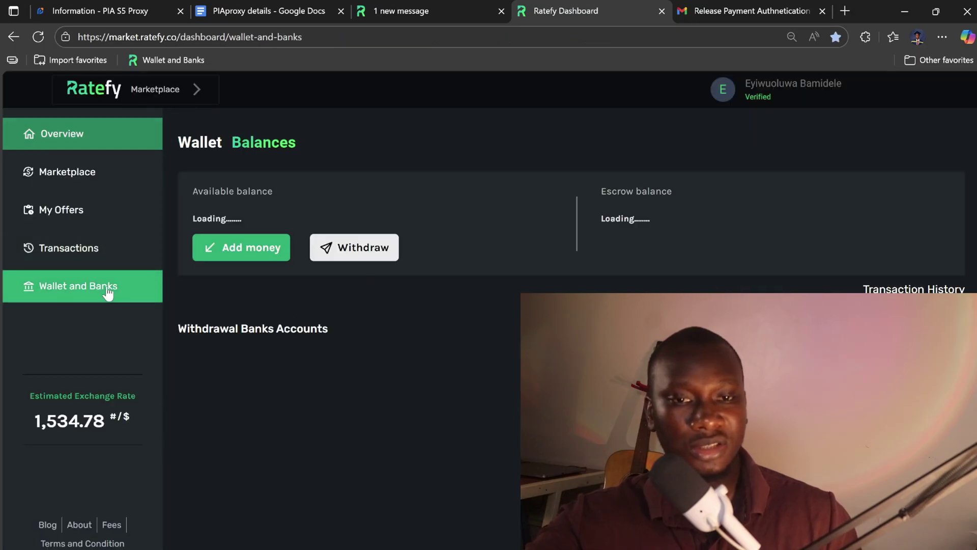